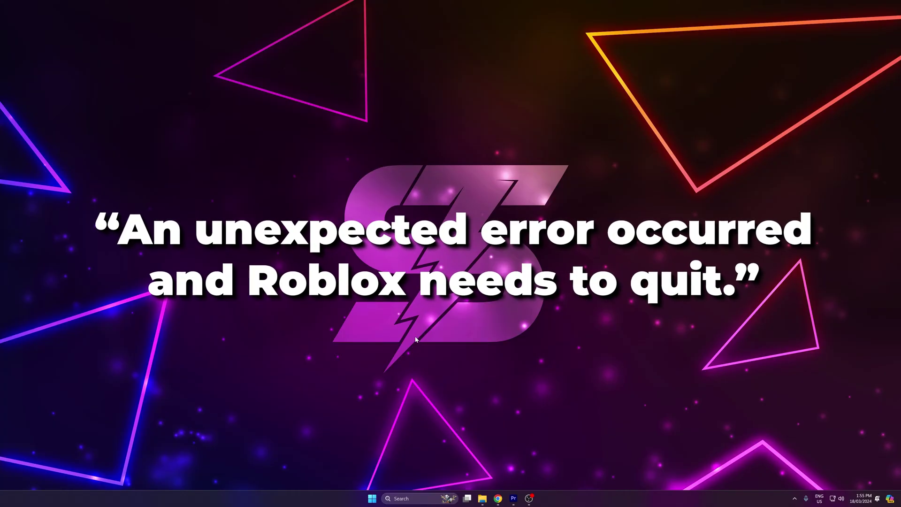
Step: Search the Start menu for Roblox and bring up Roblox Player's context menu
{"action": "left_click", "coordinate": [371, 499]}
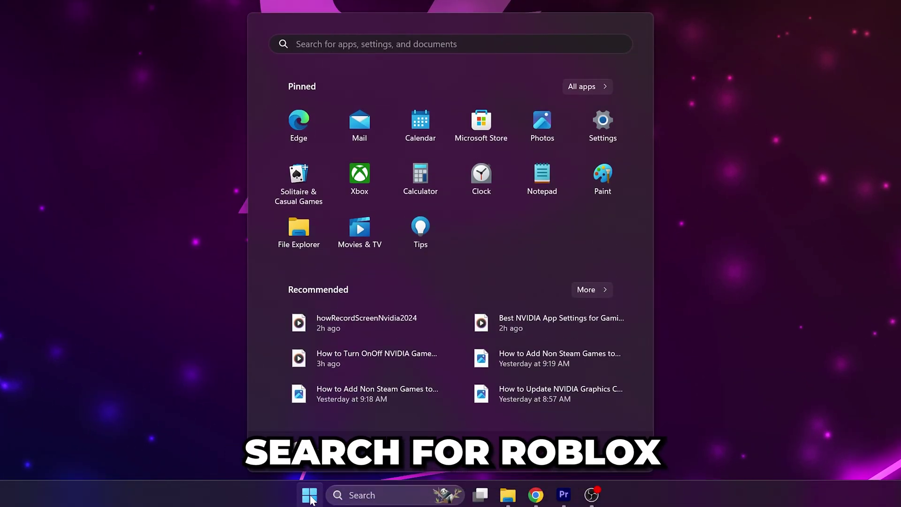
{"action": "type", "text": "Roblox"}
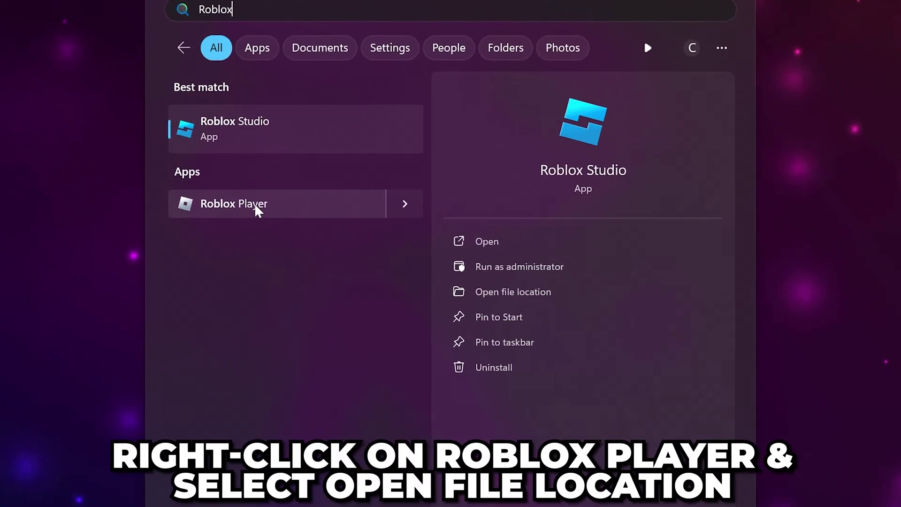
{"action": "right_click", "coordinate": [293, 201]}
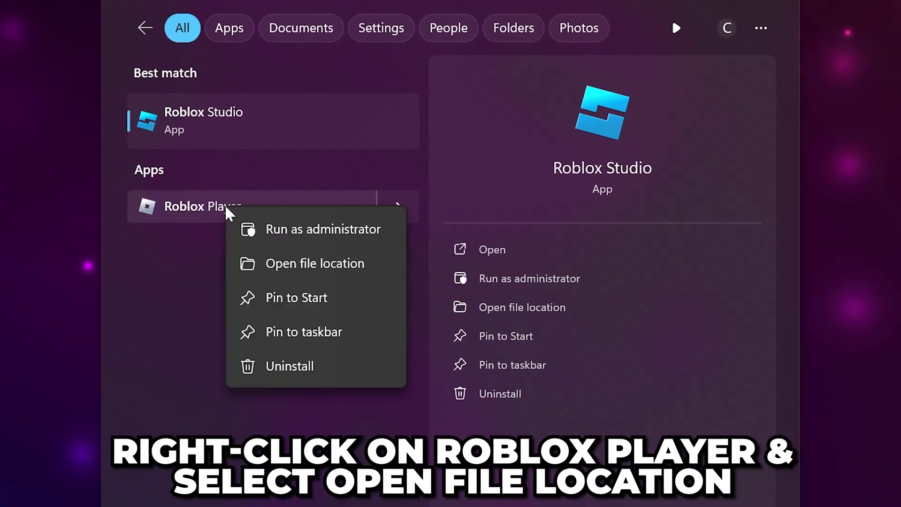
Step: Follow the Roblox Player shortcut to its real install version folder
{"action": "left_click", "coordinate": [297, 270]}
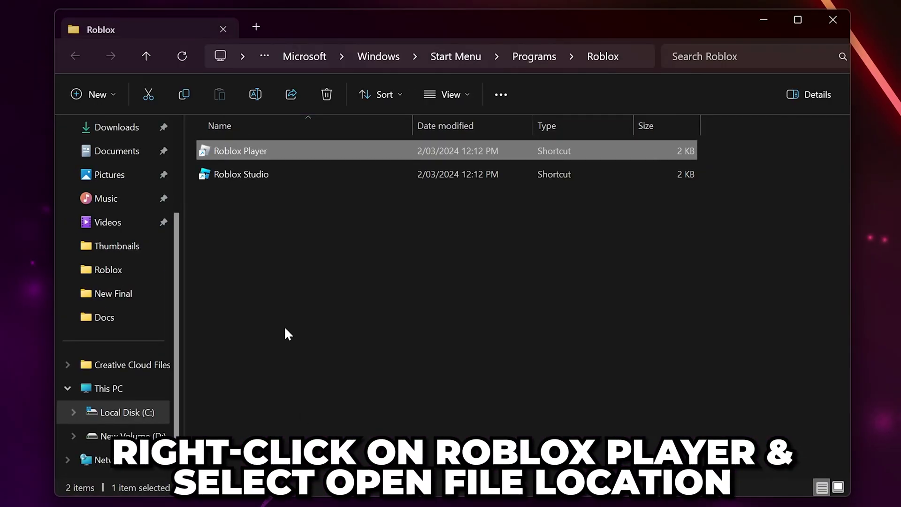
{"action": "right_click", "coordinate": [262, 150]}
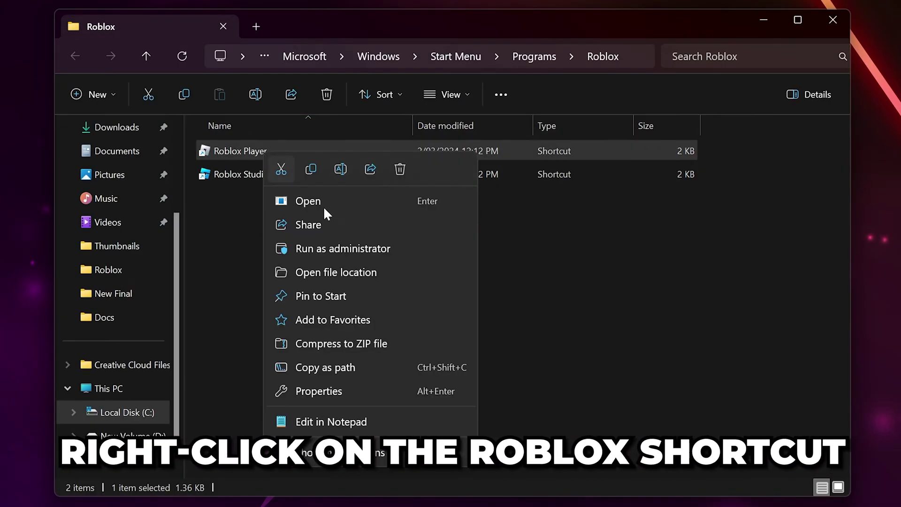
{"action": "left_click", "coordinate": [318, 274]}
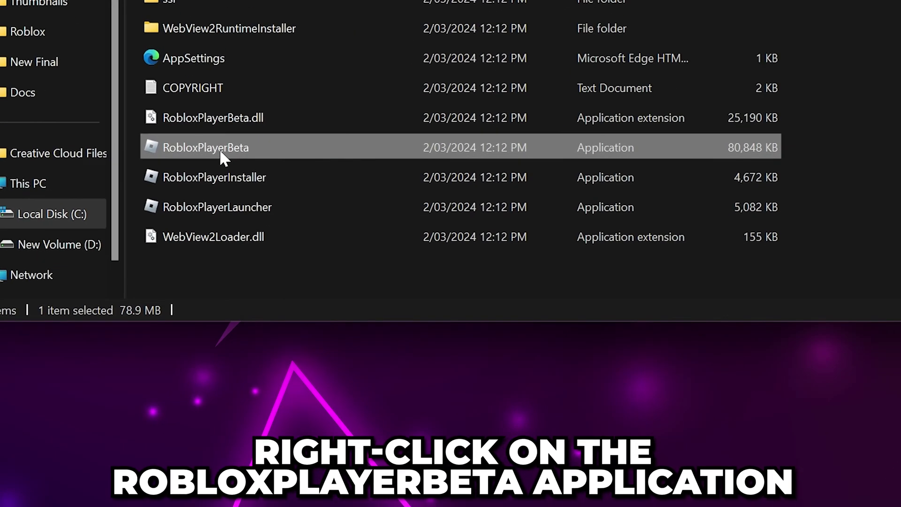
Step: Disable fullscreen optimizations in RobloxPlayerBeta's compatibility properties and confirm with OK
{"action": "right_click", "coordinate": [229, 207]}
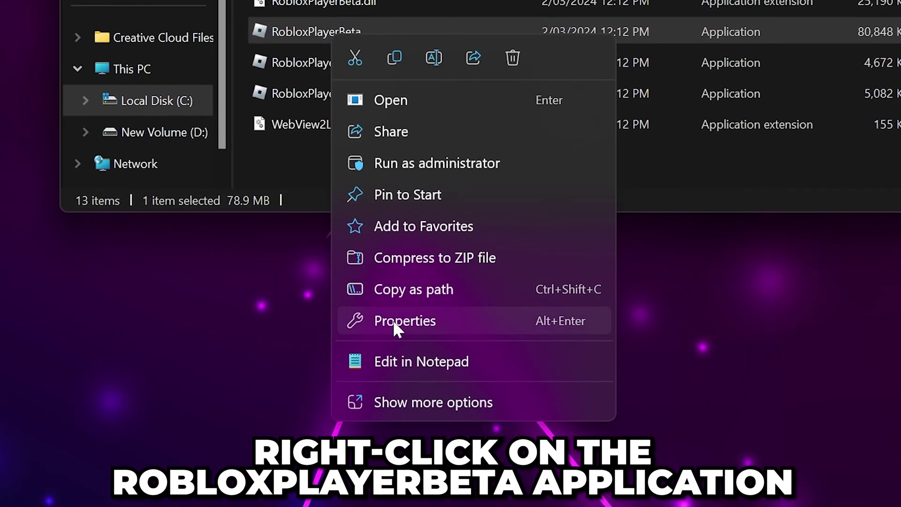
{"action": "left_click", "coordinate": [282, 426]}
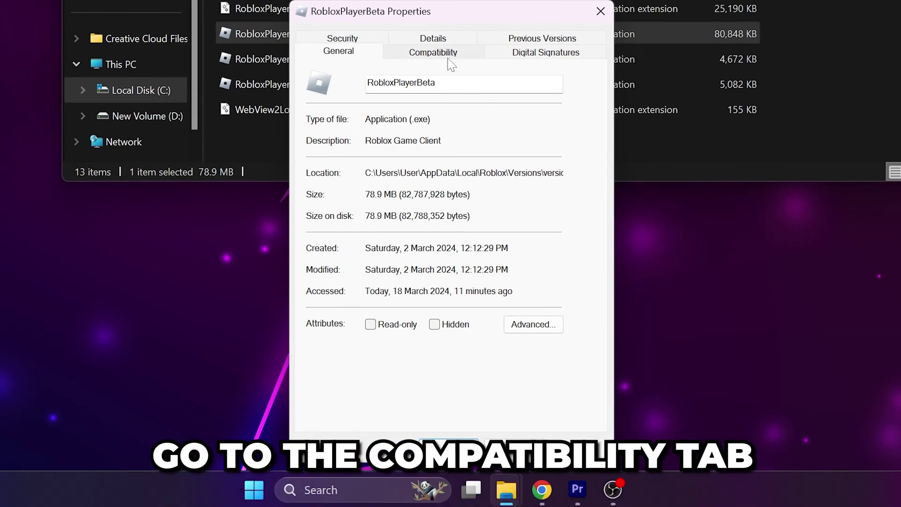
{"action": "left_click", "coordinate": [450, 53]}
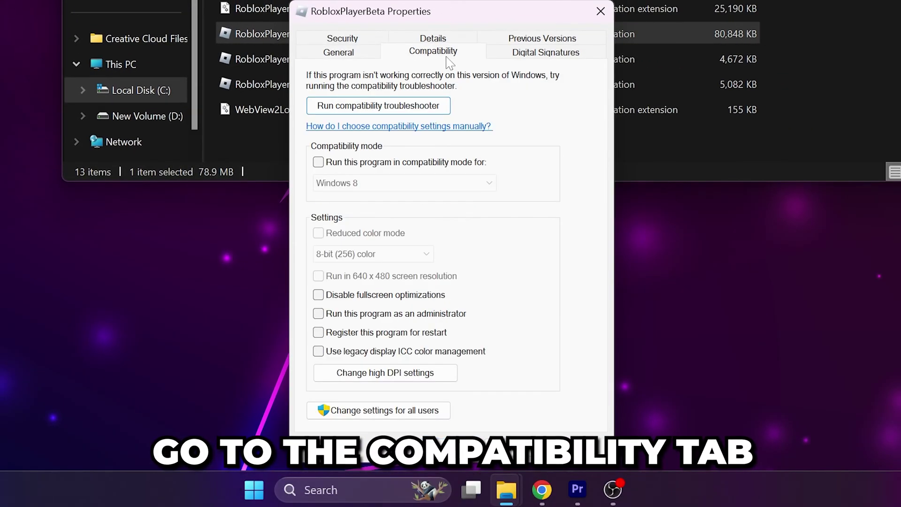
{"action": "left_click", "coordinate": [318, 294]}
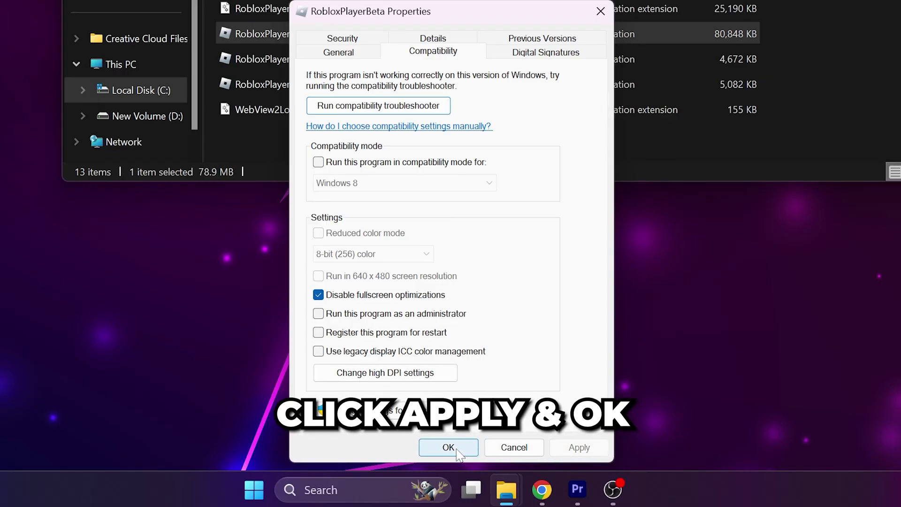
{"action": "left_click", "coordinate": [449, 444]}
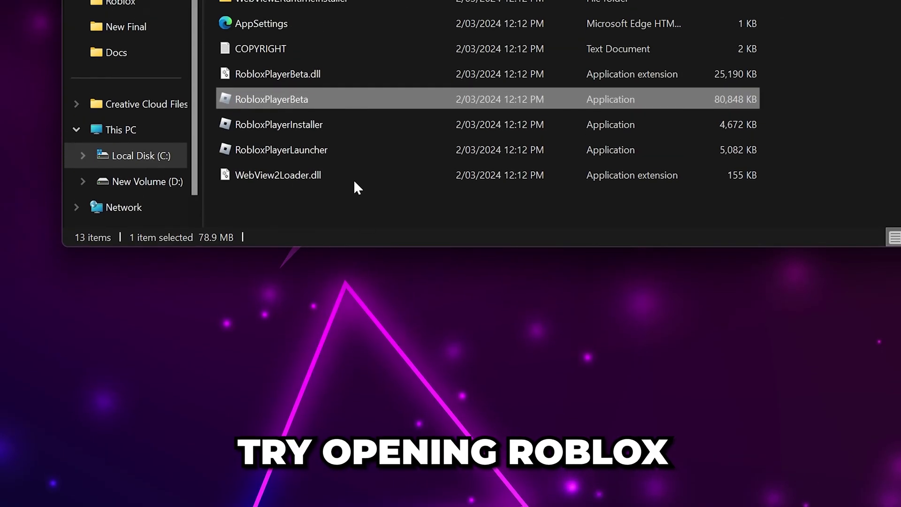
Step: Uncheck Disable fullscreen optimizations for RobloxPlayerBeta, then apply and confirm
{"action": "right_click", "coordinate": [311, 99]}
{"action": "left_click", "coordinate": [386, 328]}
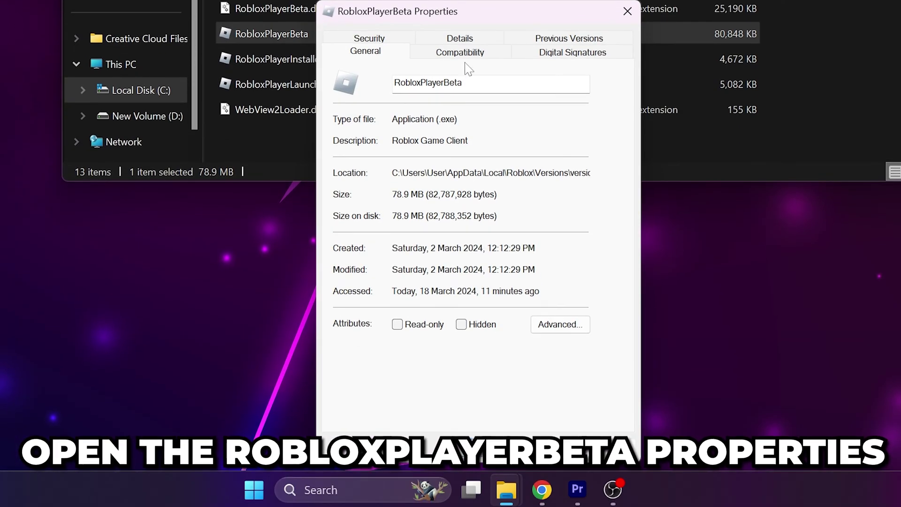
{"action": "left_click", "coordinate": [460, 52]}
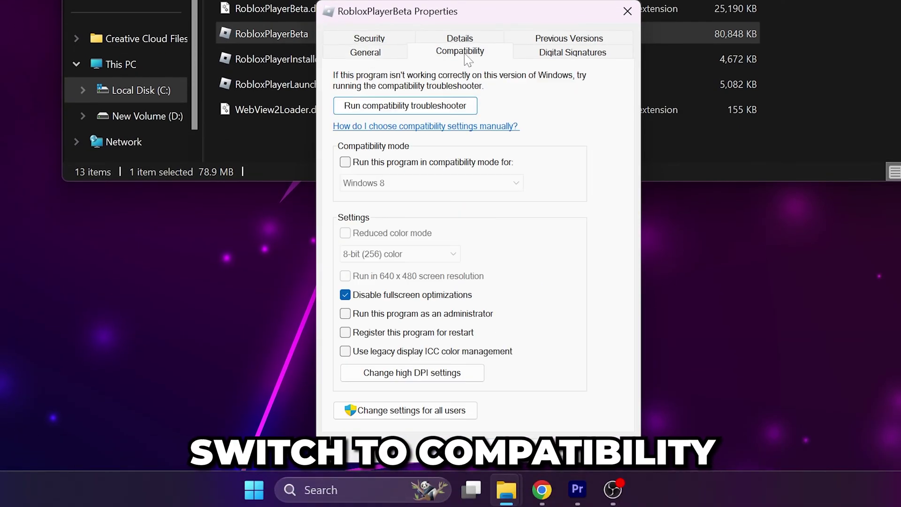
{"action": "left_click", "coordinate": [359, 294]}
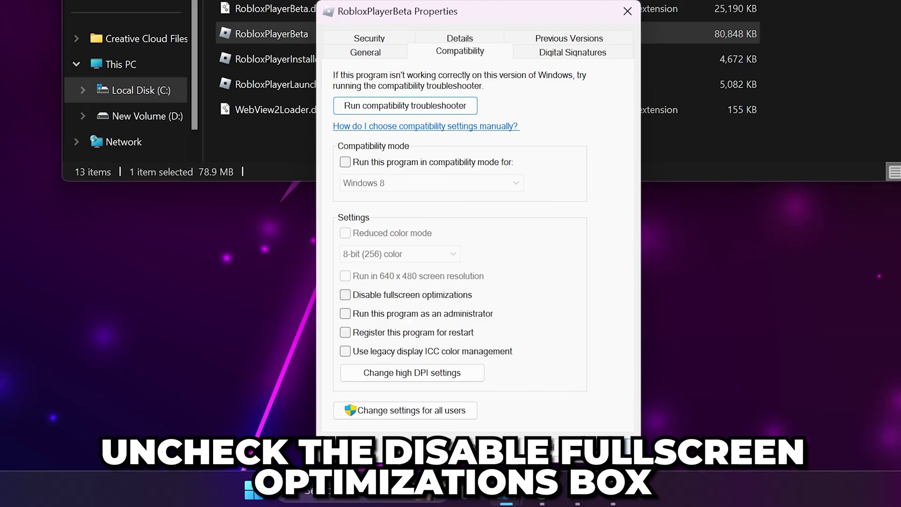
{"action": "left_click", "coordinate": [592, 448]}
{"action": "left_click", "coordinate": [483, 450]}
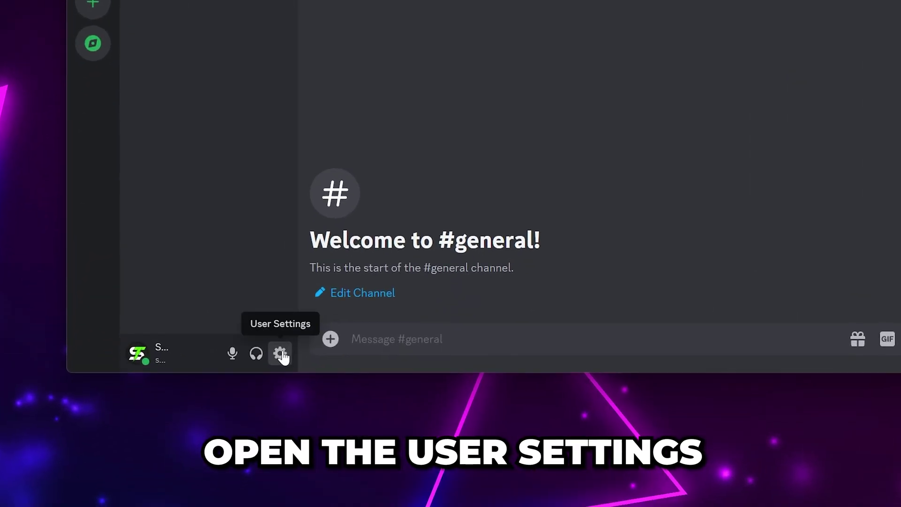
Step: Turn off Hardware Acceleration in Discord's Advanced settings and confirm the restart
{"action": "left_click", "coordinate": [281, 354]}
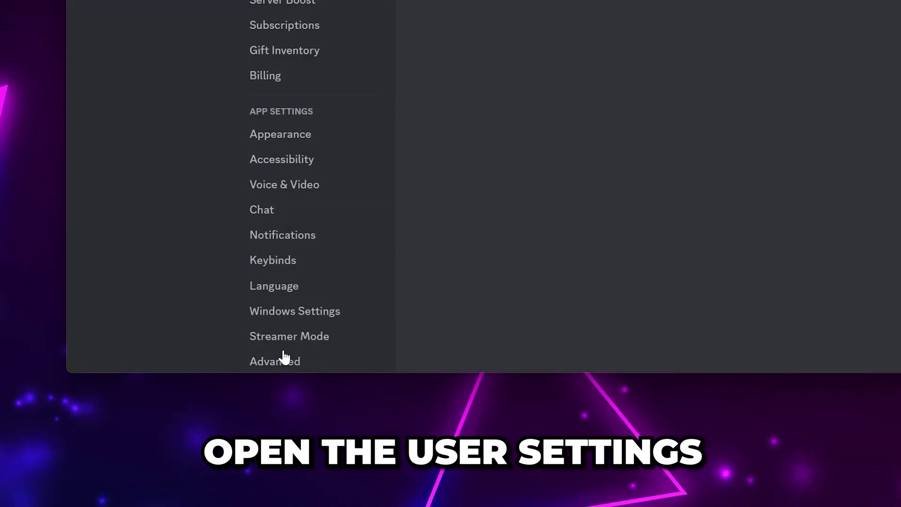
{"action": "scroll", "coordinate": [265, 370], "scroll_direction": "down", "scroll_amount": 2}
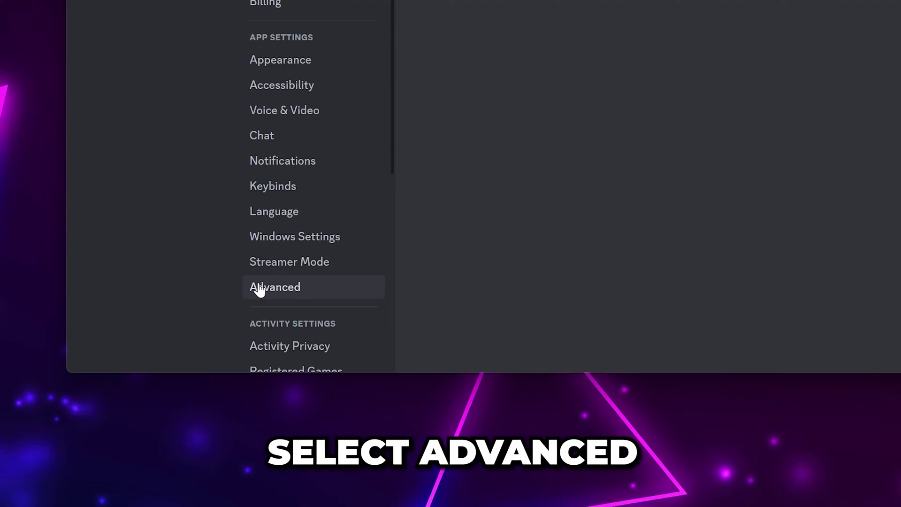
{"action": "left_click", "coordinate": [277, 287]}
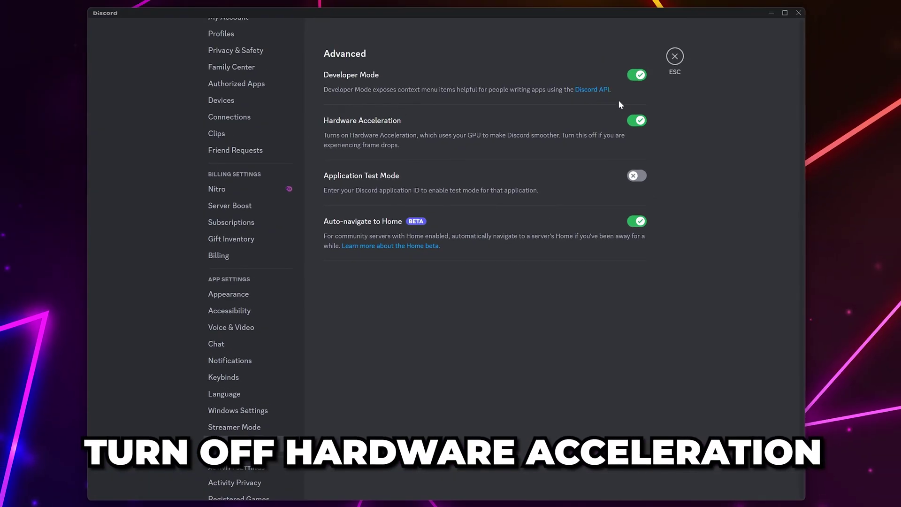
{"action": "left_click", "coordinate": [636, 121]}
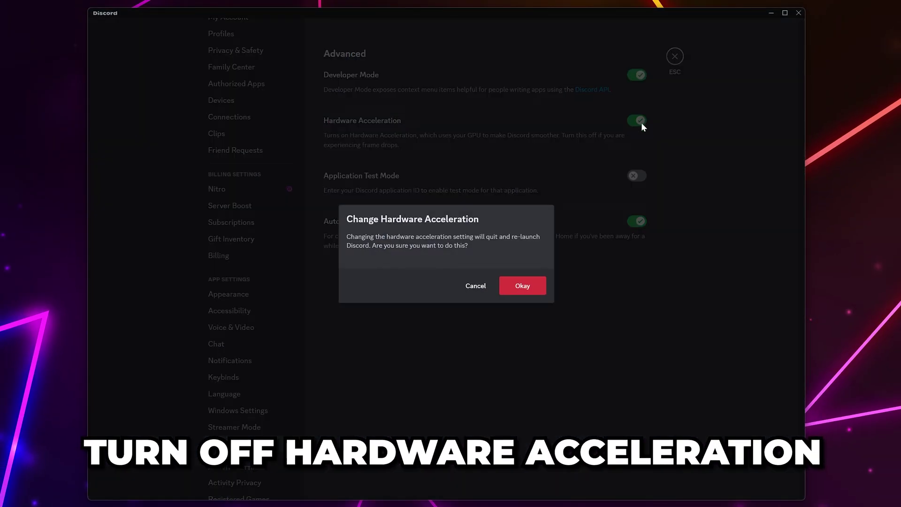
{"action": "left_click", "coordinate": [659, 312]}
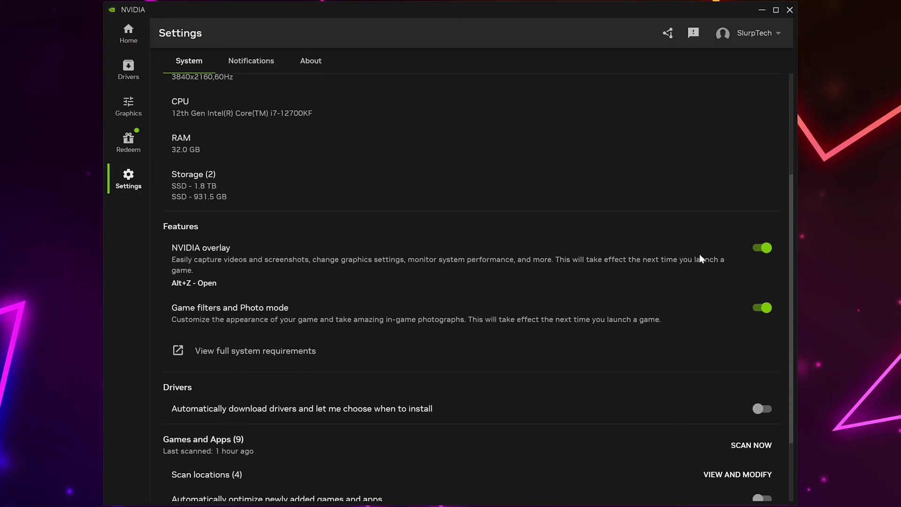
Step: Switch off the NVIDIA overlay toggle under System > Features
{"action": "left_click", "coordinate": [762, 248]}
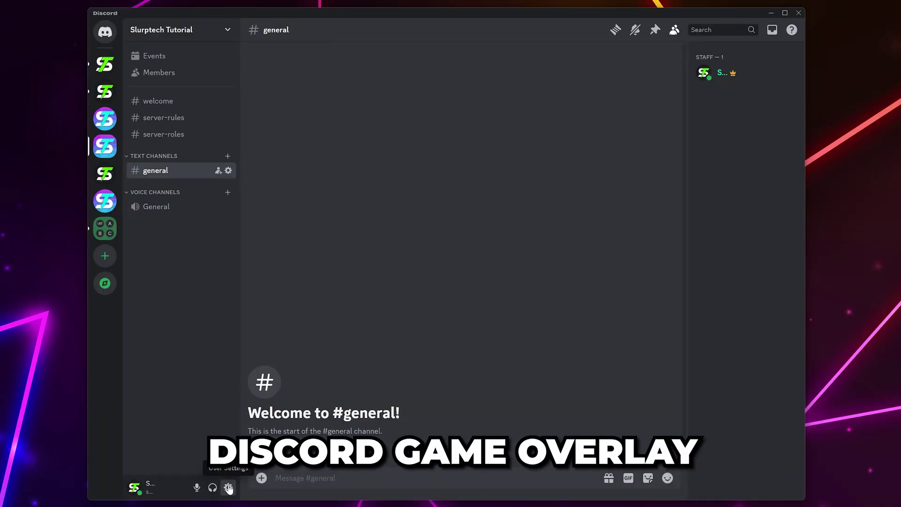
Step: Disable Discord's in-game overlay under Game Overlay settings and return to #general
{"action": "left_click", "coordinate": [228, 488]}
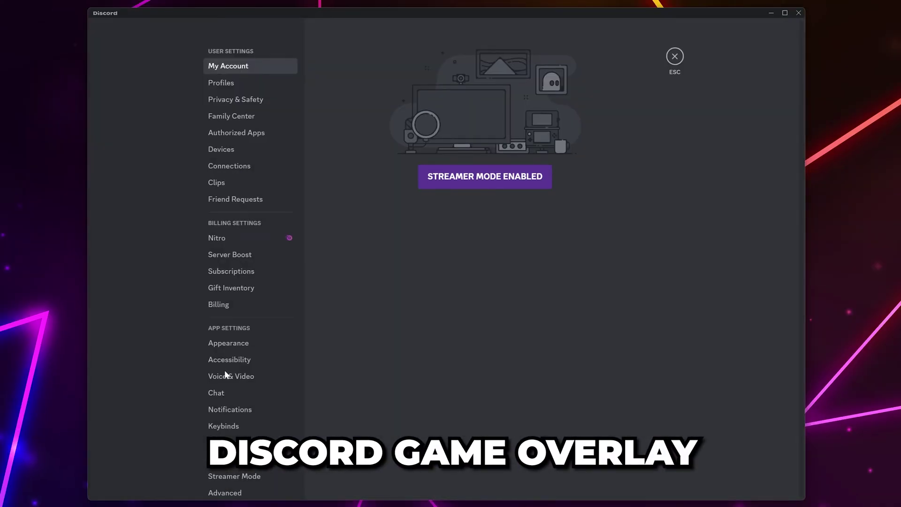
{"action": "scroll", "coordinate": [281, 352], "scroll_direction": "down", "scroll_amount": 5}
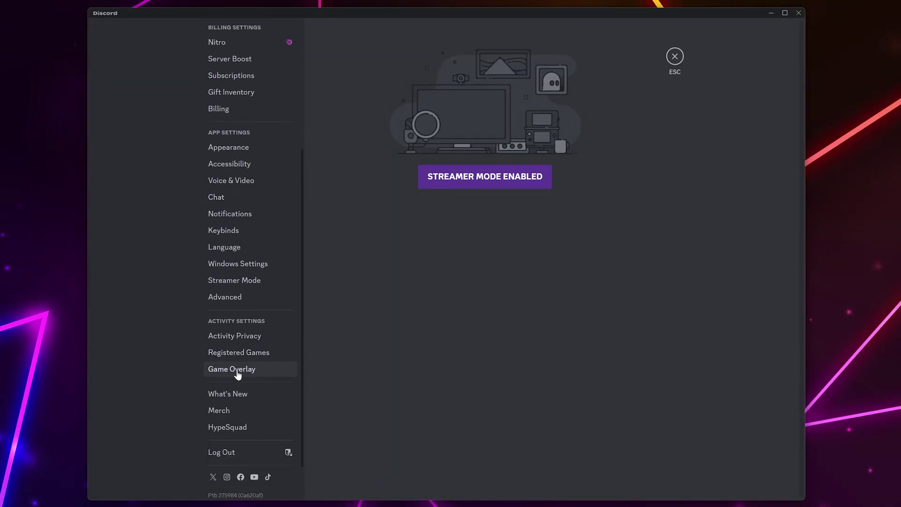
{"action": "left_click", "coordinate": [239, 373]}
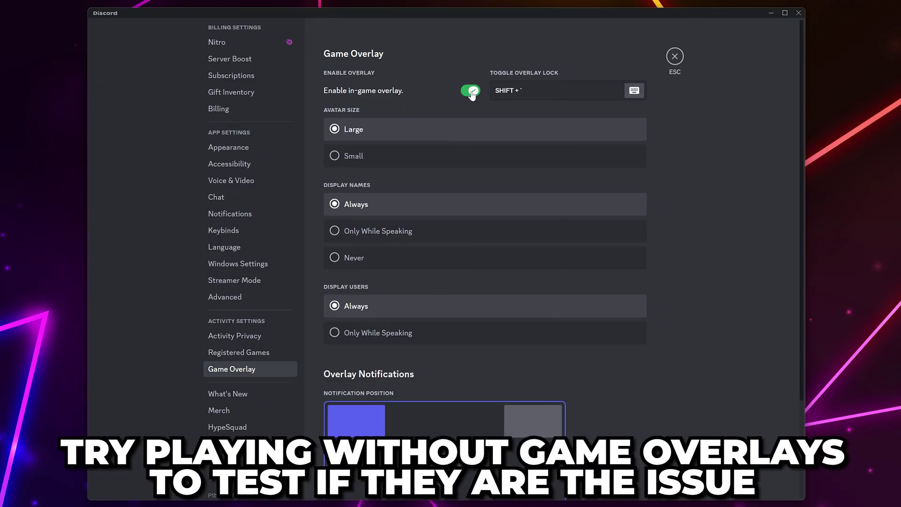
{"action": "left_click", "coordinate": [470, 90]}
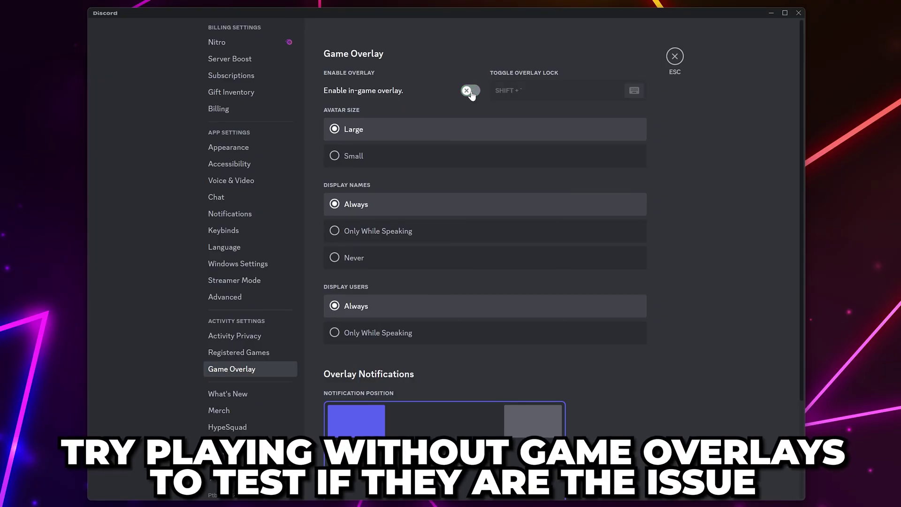
{"action": "left_click", "coordinate": [674, 58]}
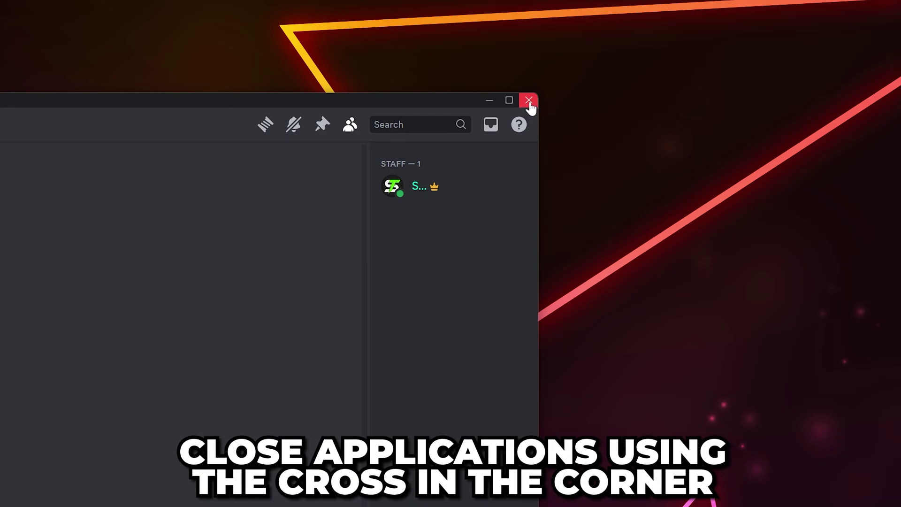
Step: Close the Discord window with its top-right X
{"action": "left_click", "coordinate": [529, 100]}
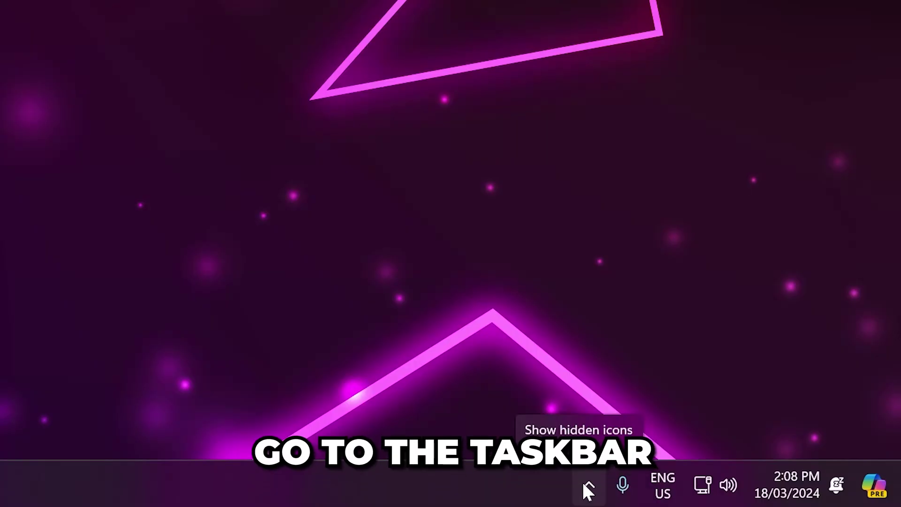
Step: Quit Discord completely from its icon in the hidden tray icons
{"action": "left_click", "coordinate": [587, 486]}
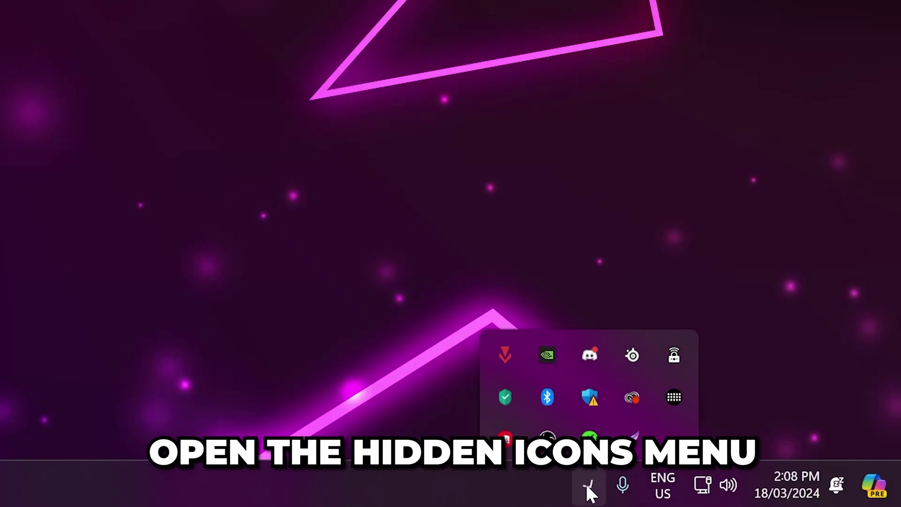
{"action": "right_click", "coordinate": [590, 333]}
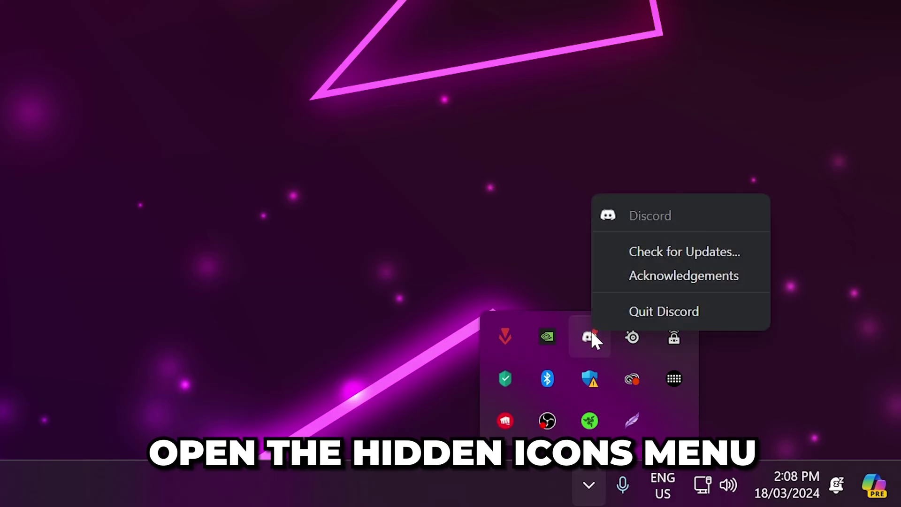
{"action": "left_click", "coordinate": [681, 313]}
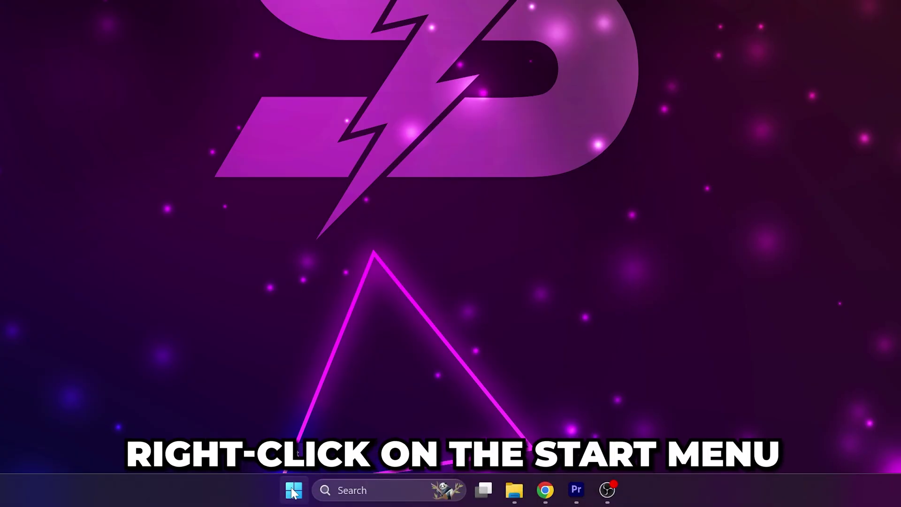
Step: Open %temp% through Run and delete the Roblox folder inside it
{"action": "right_click", "coordinate": [294, 491]}
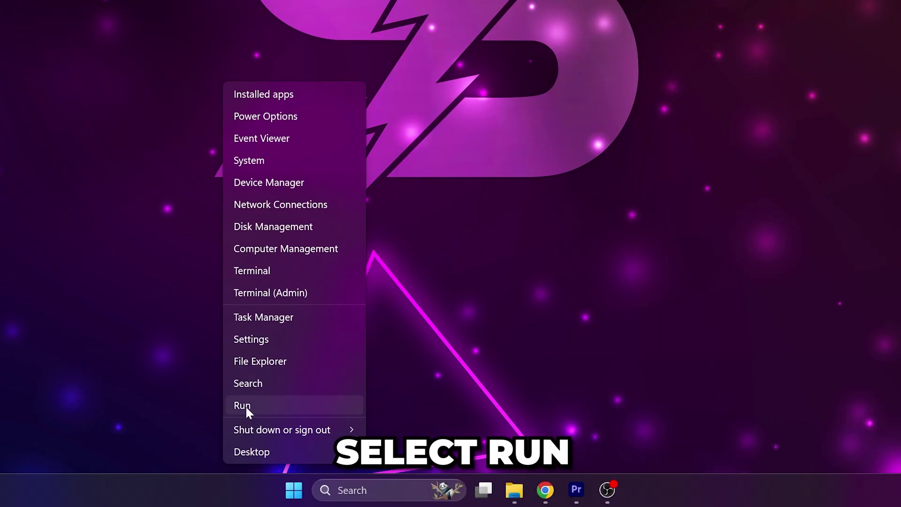
{"action": "left_click", "coordinate": [245, 404]}
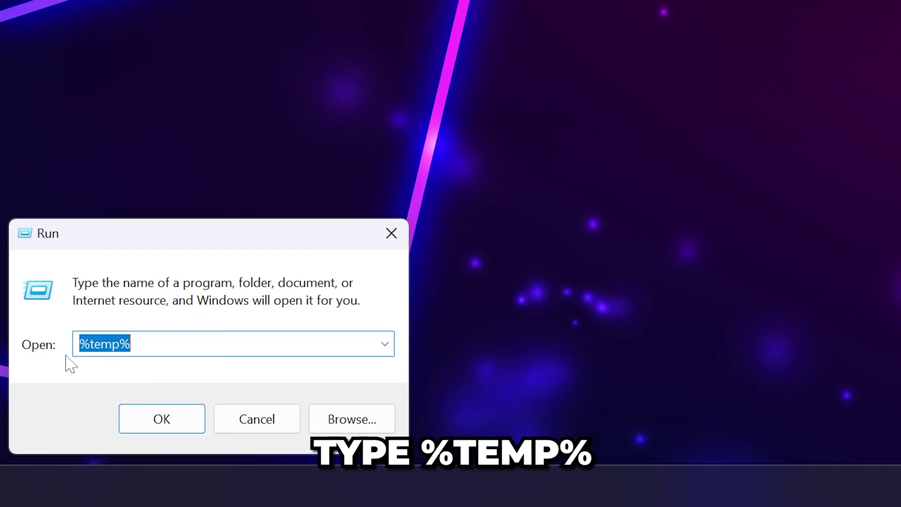
{"action": "left_click", "coordinate": [162, 417]}
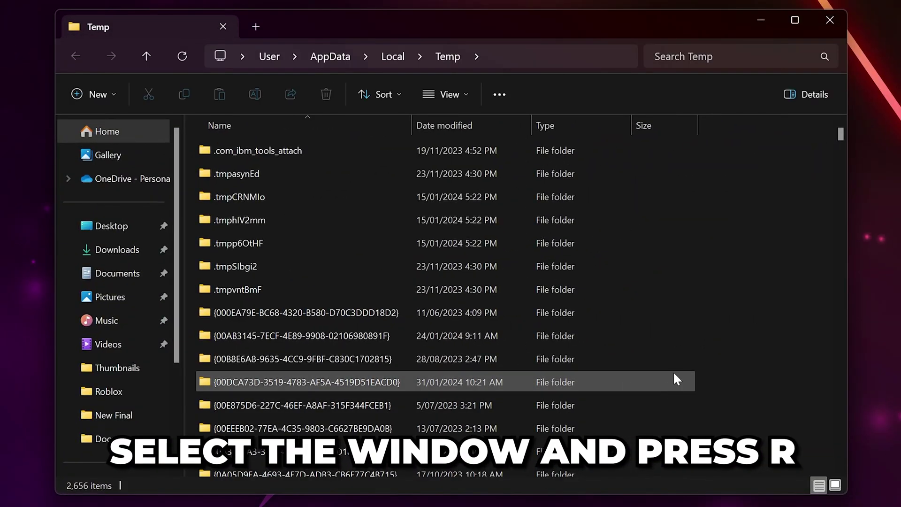
{"action": "key", "text": "r"}
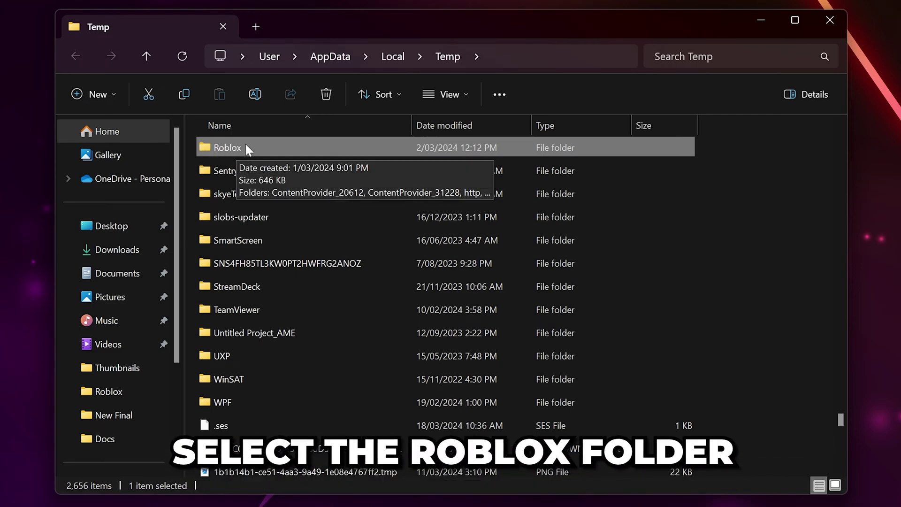
{"action": "right_click", "coordinate": [258, 146]}
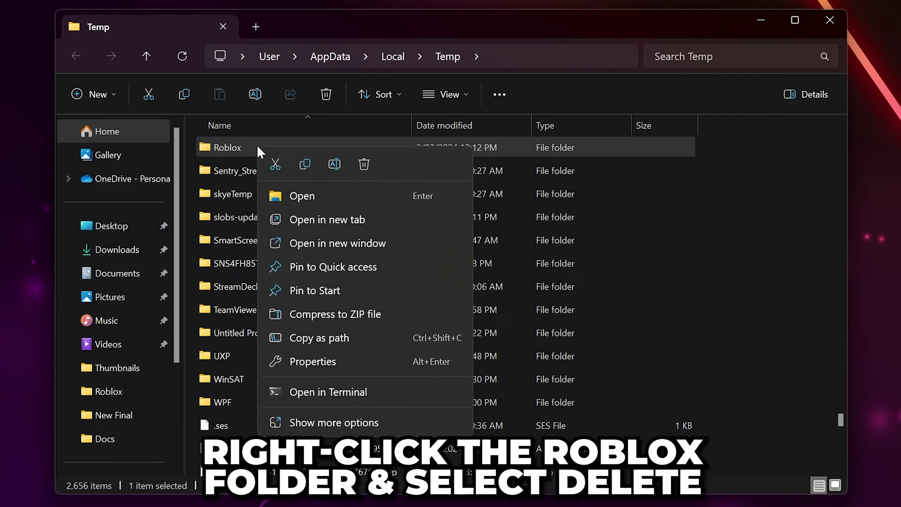
{"action": "left_click", "coordinate": [363, 166]}
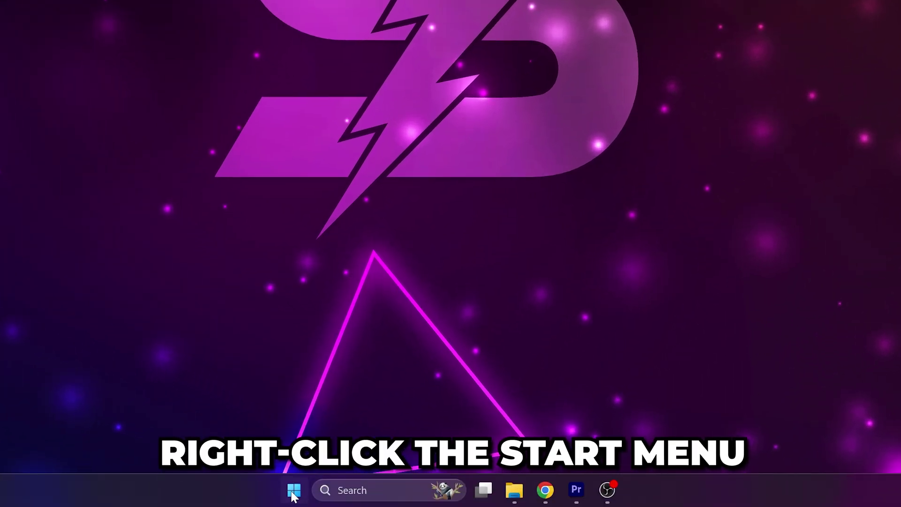
Step: Search Installed apps in Settings for roblox
{"action": "right_click", "coordinate": [371, 499]}
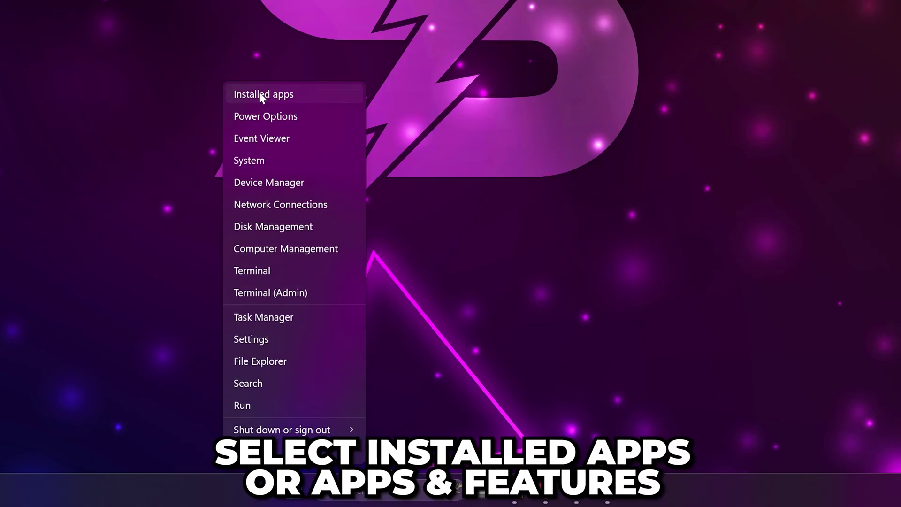
{"action": "left_click", "coordinate": [276, 99]}
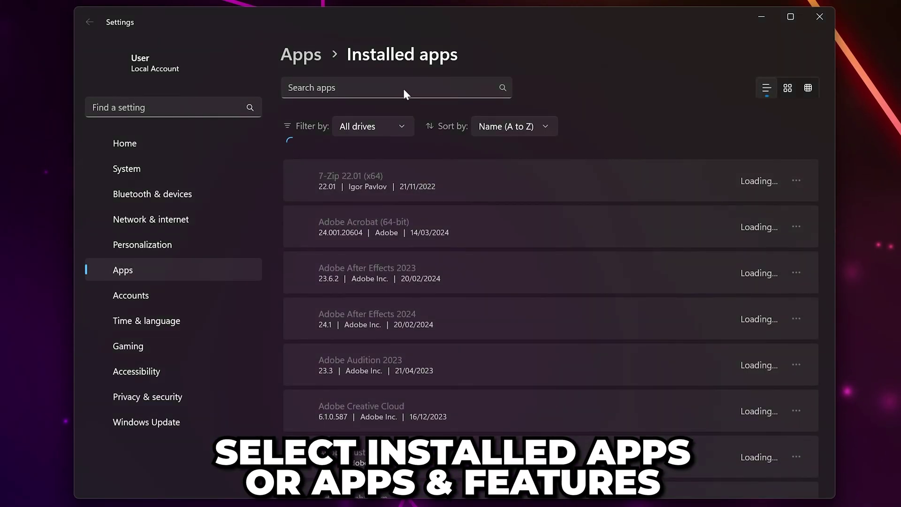
{"action": "left_click", "coordinate": [404, 89]}
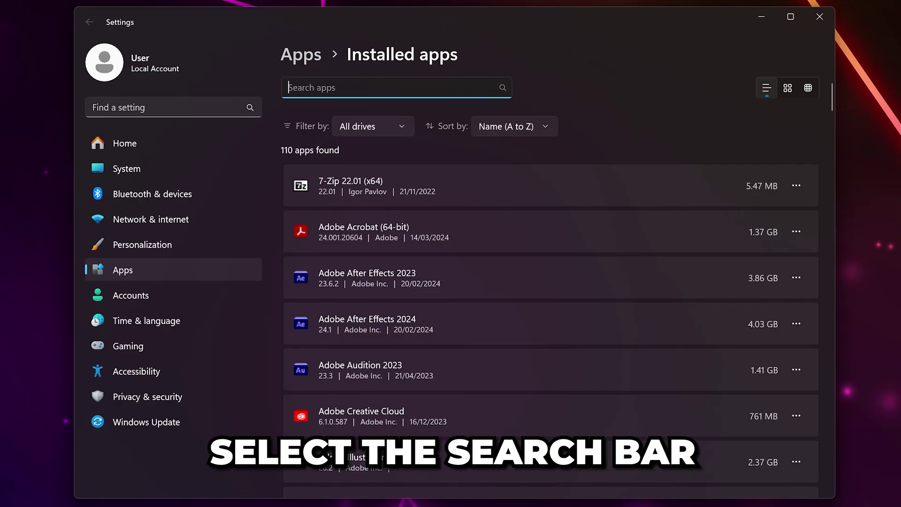
{"action": "type", "text": "roblox"}
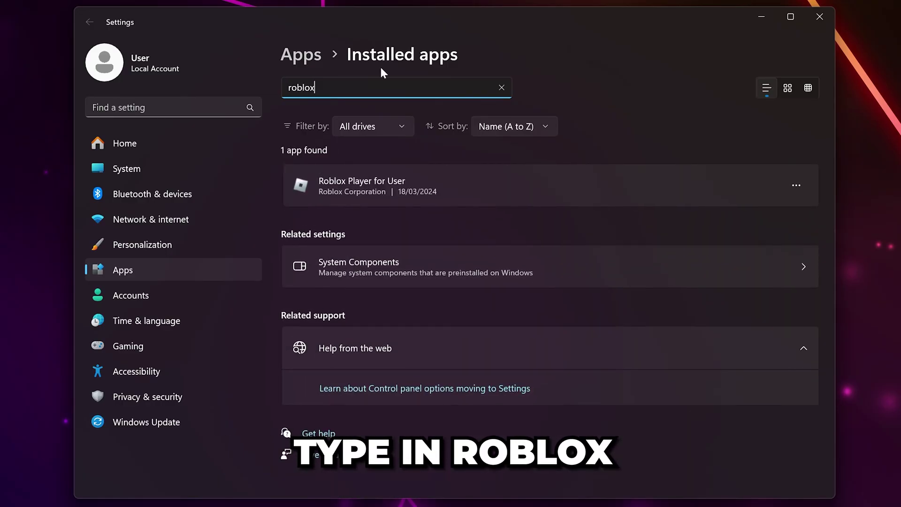
Step: Uninstall Roblox Player for User, confirm, and dismiss the completion message
{"action": "left_click", "coordinate": [796, 187]}
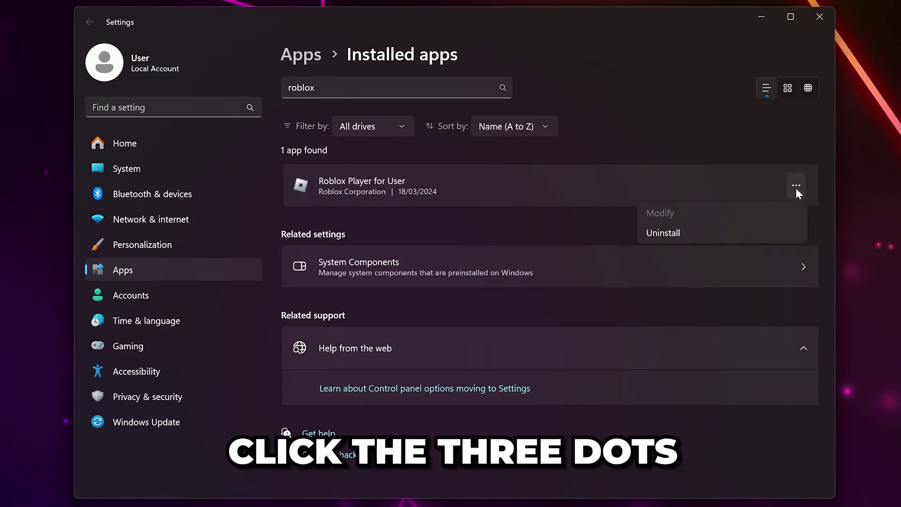
{"action": "left_click", "coordinate": [673, 234]}
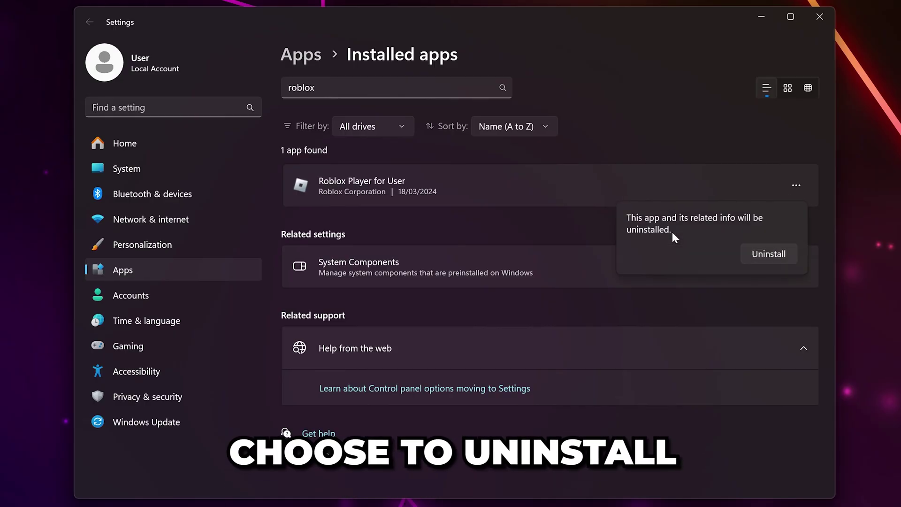
{"action": "left_click", "coordinate": [764, 253]}
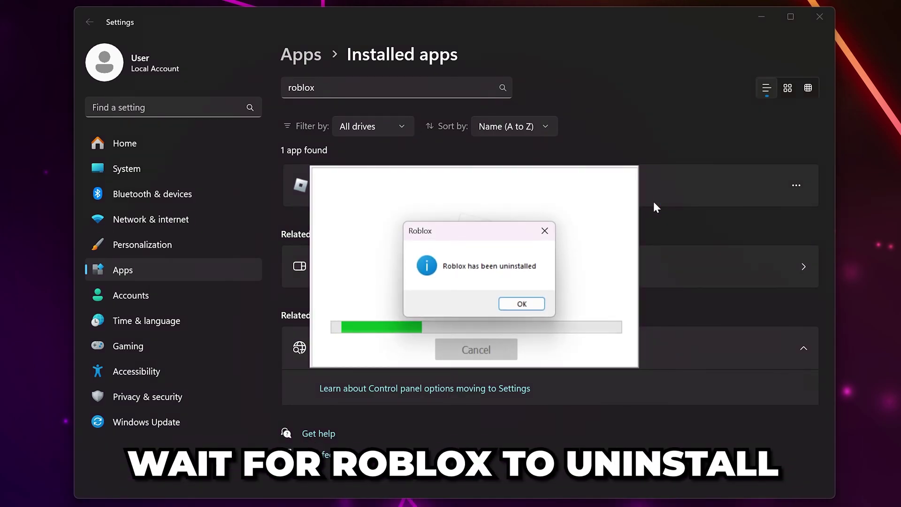
{"action": "left_click", "coordinate": [522, 302]}
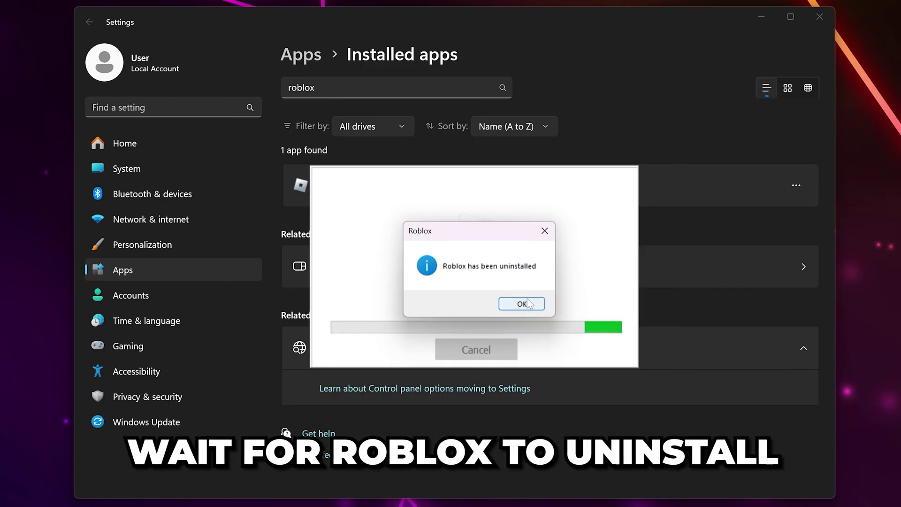
Step: Open the %localappdata% folder through the Run box
{"action": "right_click", "coordinate": [294, 489]}
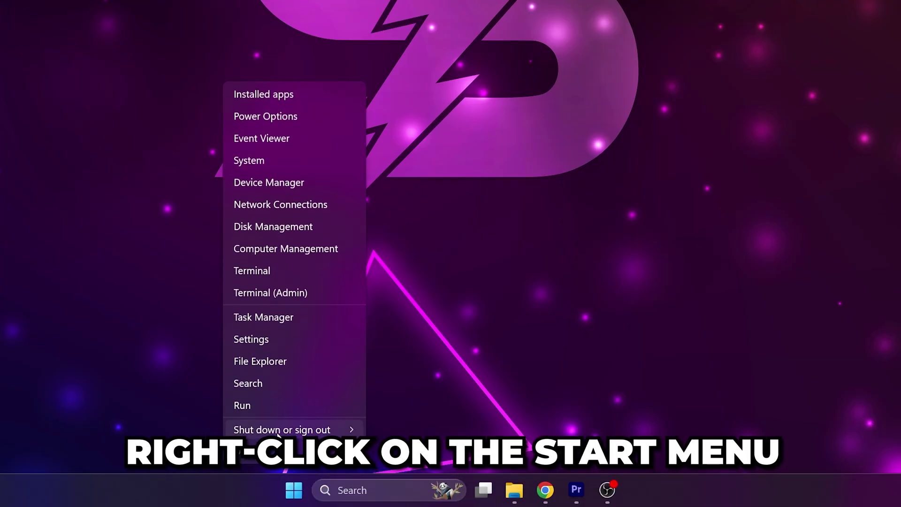
{"action": "left_click", "coordinate": [249, 408]}
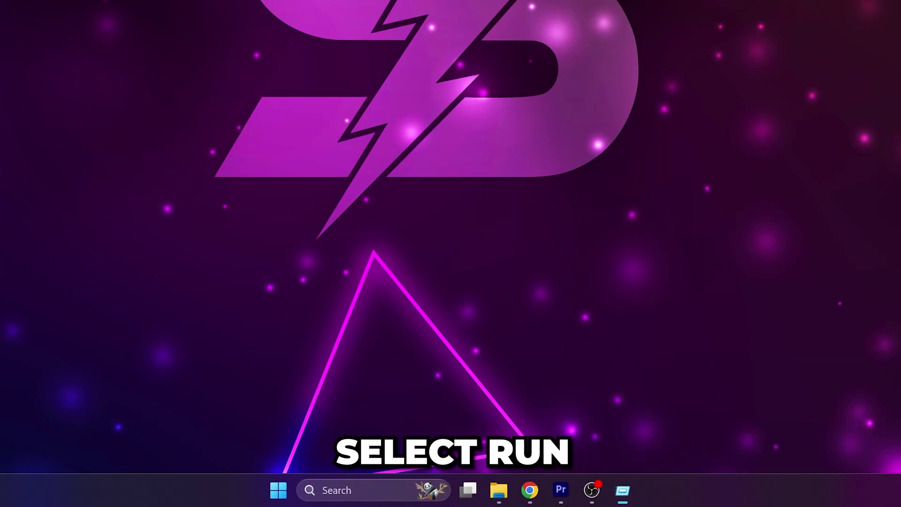
{"action": "type", "text": "%localappdata%"}
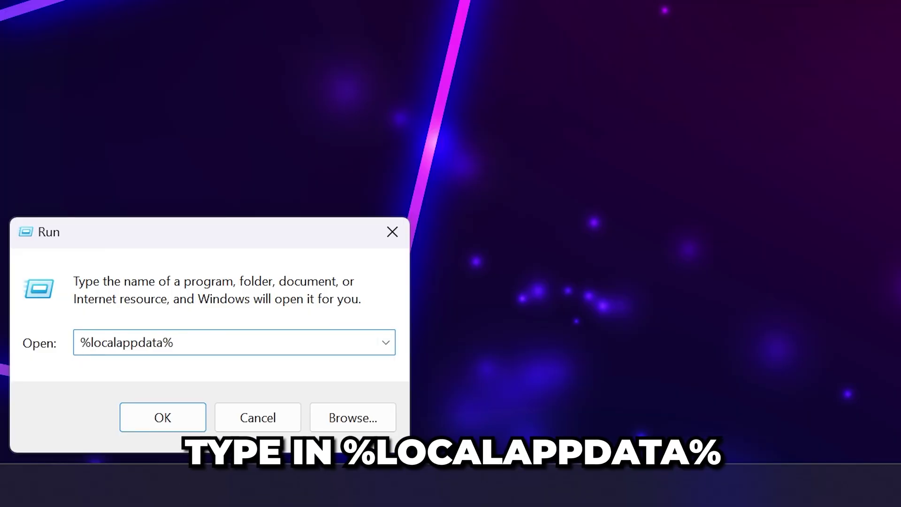
{"action": "left_click", "coordinate": [160, 419]}
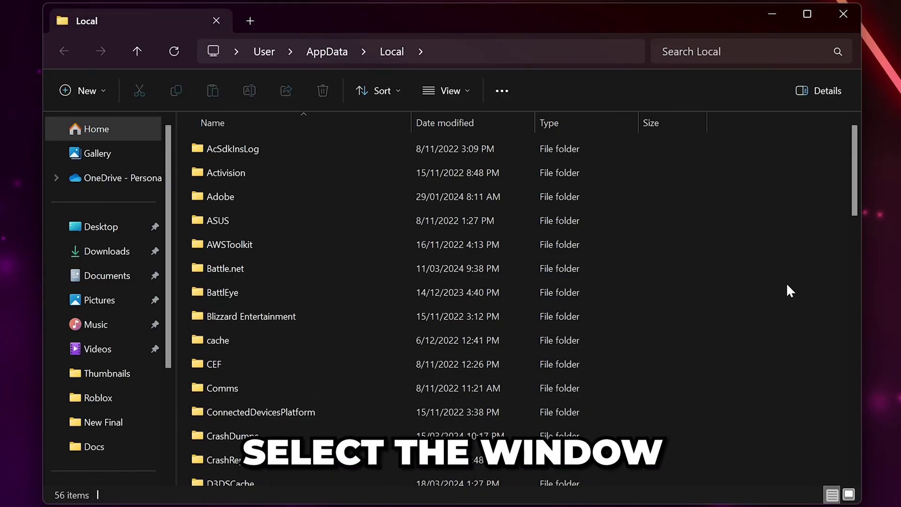
Step: Select the Roblox folder in AppData\Local and bring up its actions menu to delete it
{"action": "key", "text": "r"}
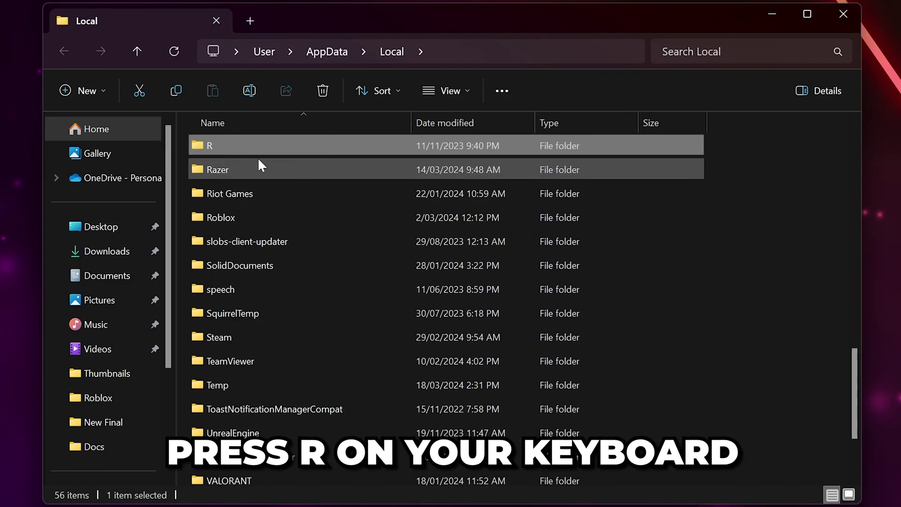
{"action": "left_click", "coordinate": [220, 218]}
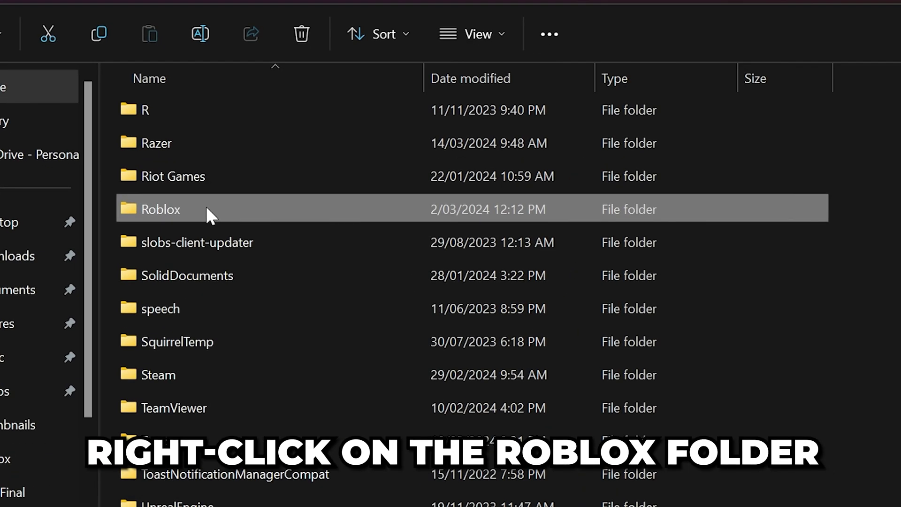
{"action": "right_click", "coordinate": [253, 219]}
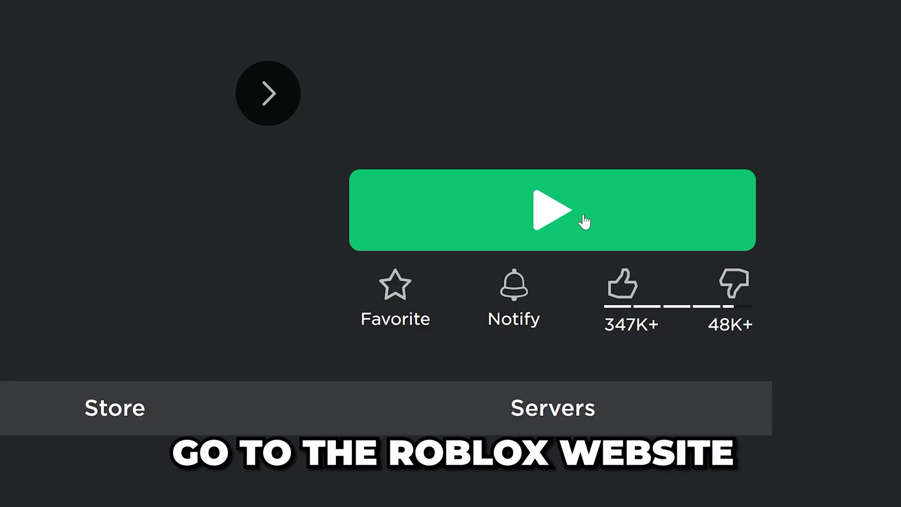
Step: Press the green Play button on the Roblox experience page to get the Download and Install Roblox prompt
{"action": "left_click", "coordinate": [540, 211]}
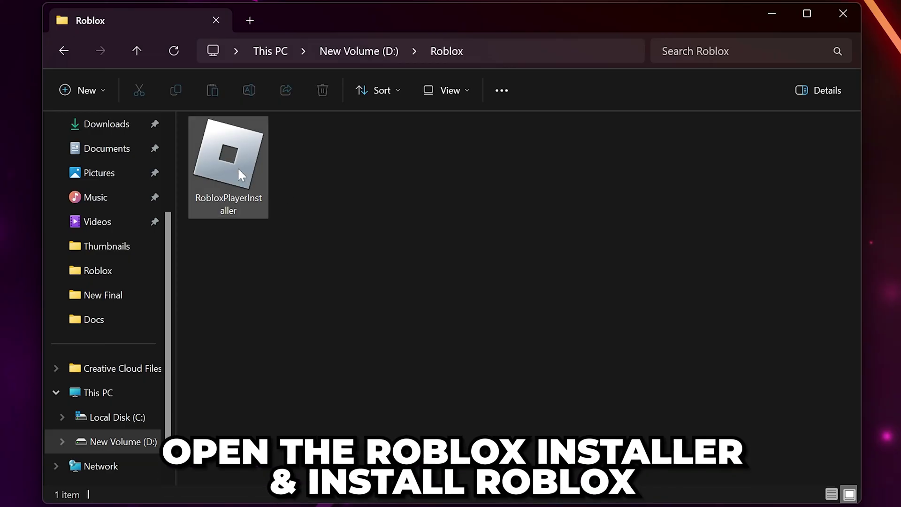
Step: Run RobloxPlayerInstaller from D:\Roblox to start reinstalling Roblox
{"action": "double_click", "coordinate": [237, 166]}
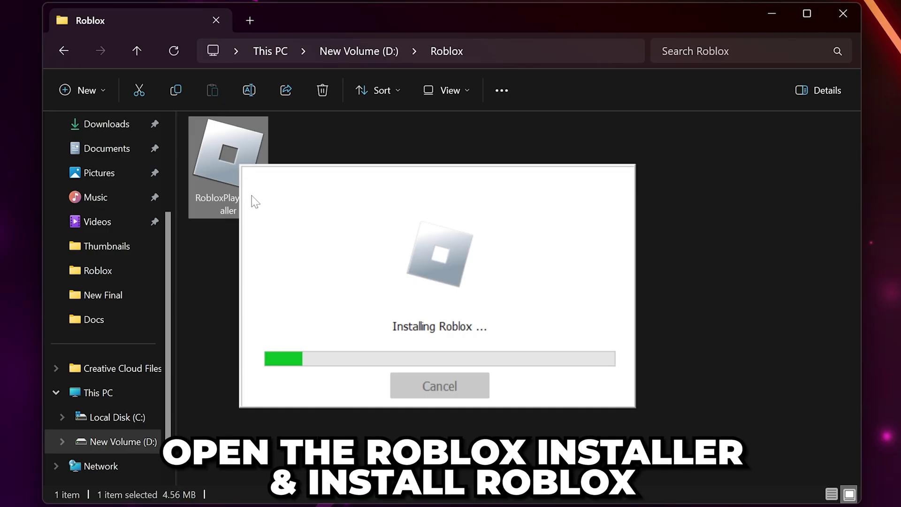